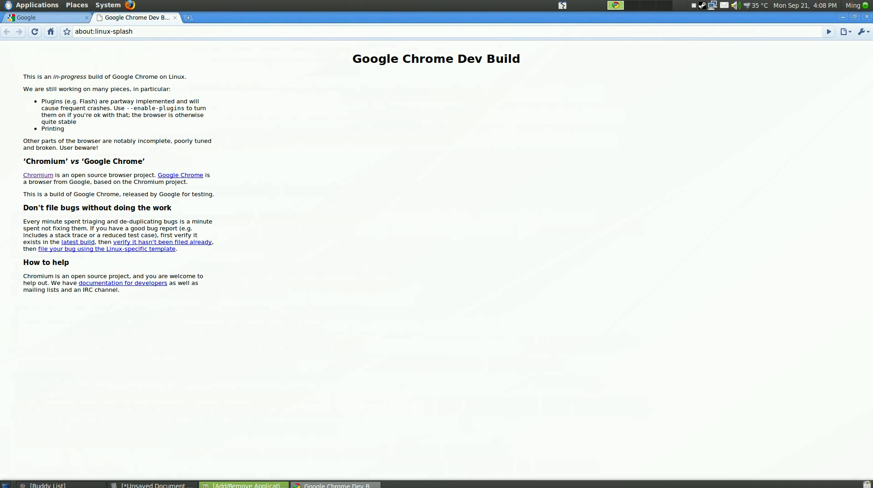
- Minimize the Google Chrome window and open Synaptic Package Manager from the system administration tools
click(360, 485)
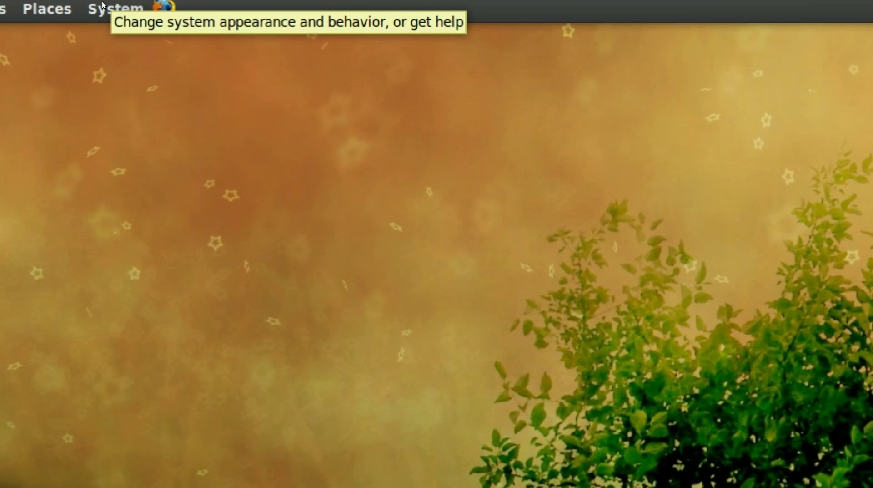
click(103, 5)
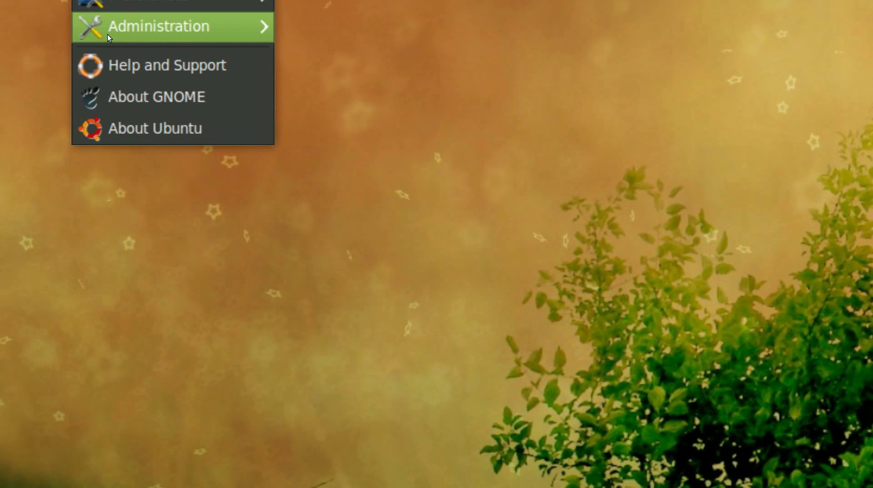
mouse_move(164, 69)
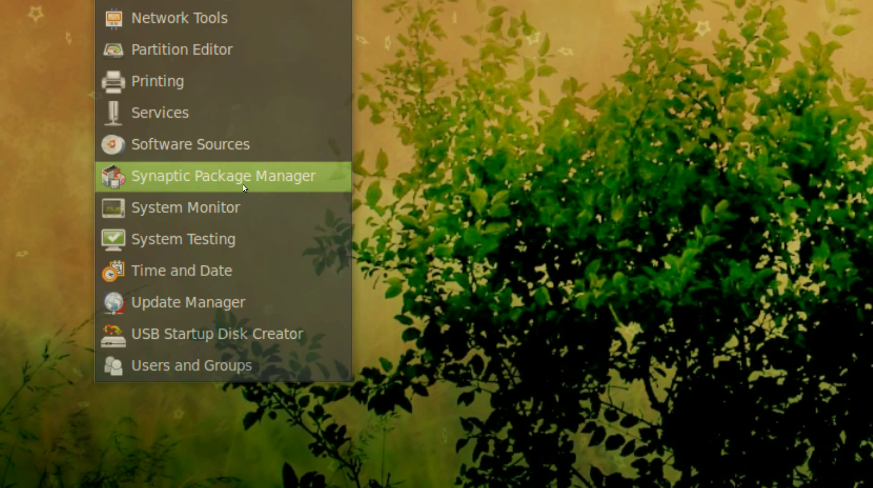
click(243, 185)
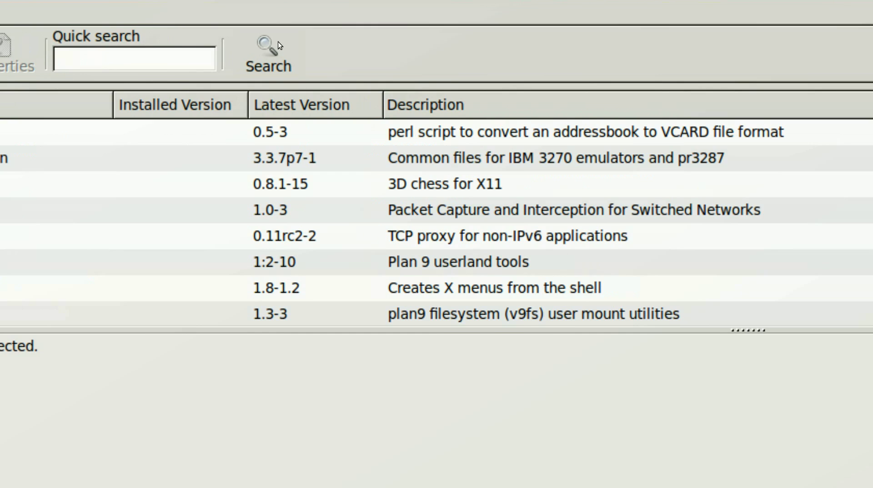
- Search the packages by description and name for "adobe flash"
click(278, 42)
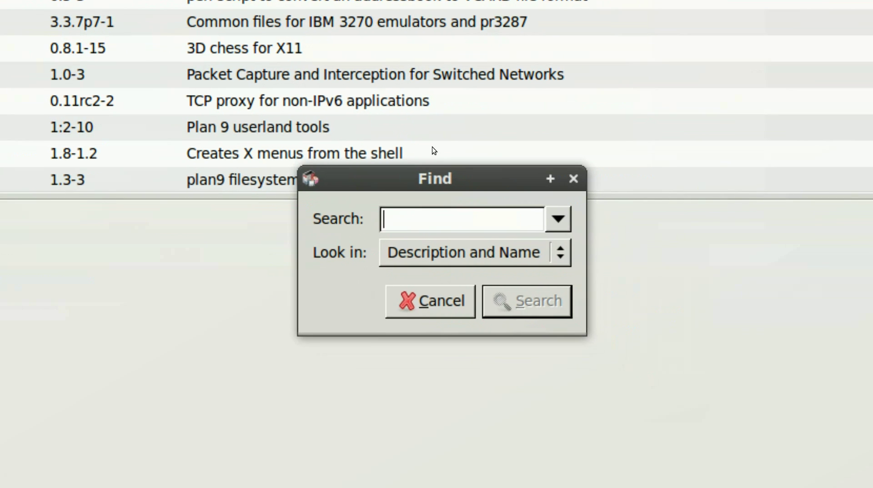
text(adobe flash)
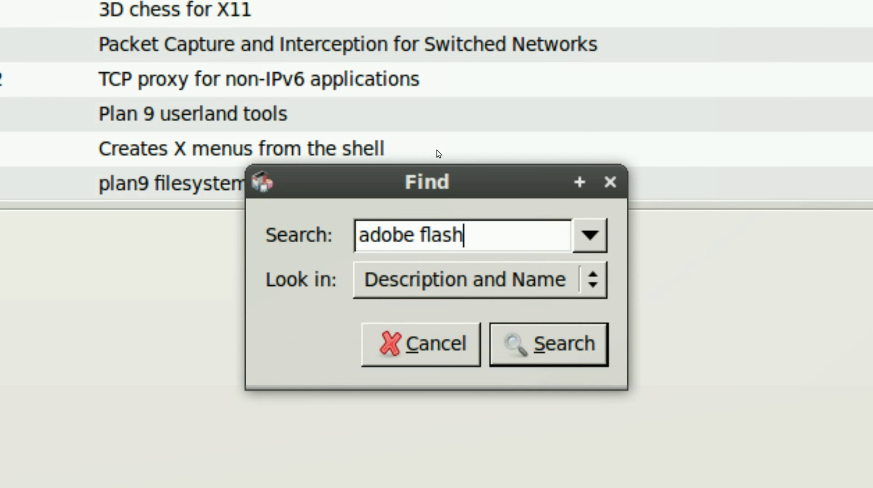
key(Return)
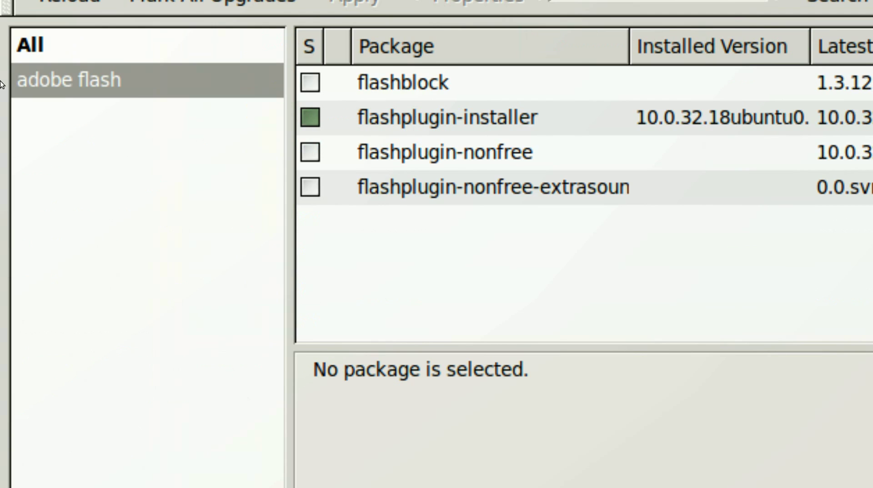
- Check the installation status and marking options of the flashplugin-installer package, and close Synaptic Package Manager
click(30, 84)
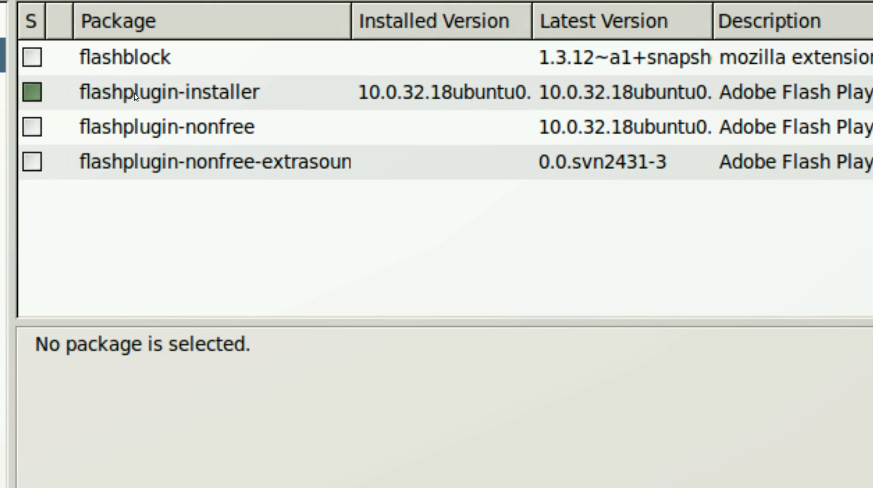
click(53, 86)
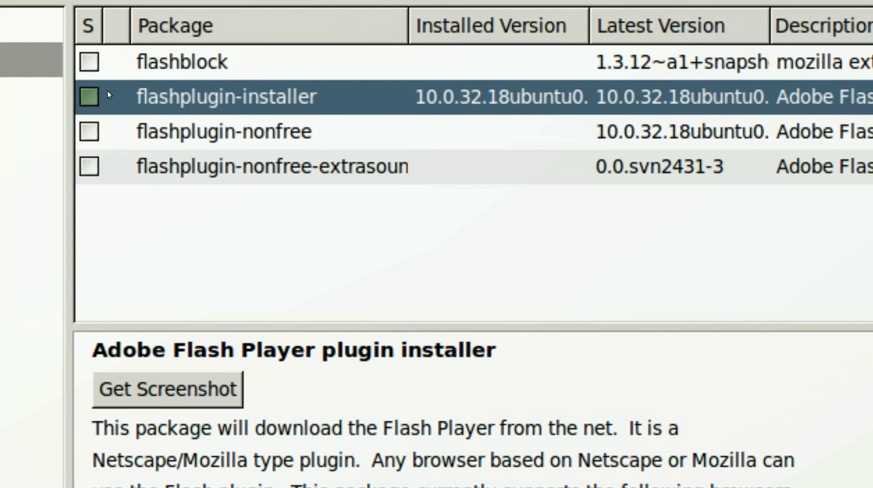
right_click(108, 90)
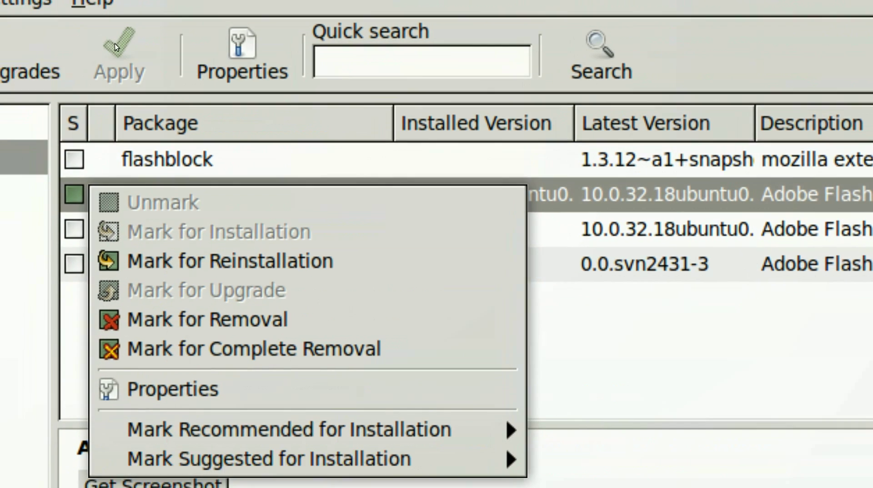
click(104, 49)
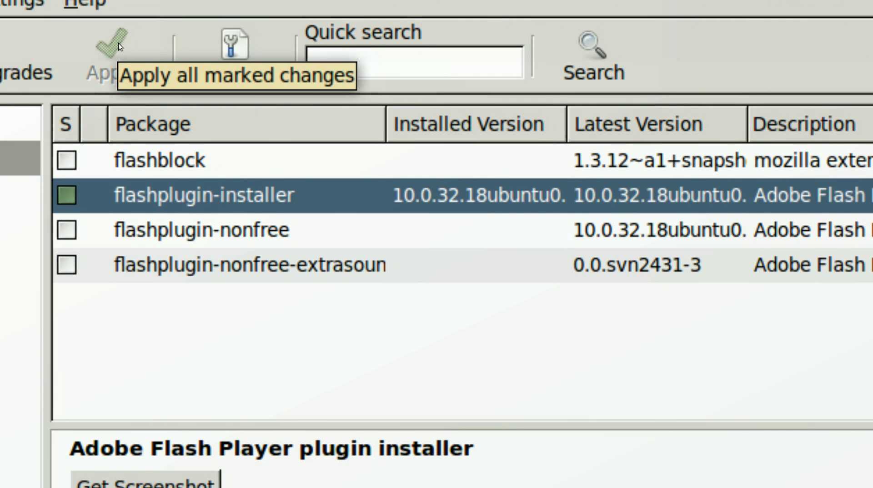
click(123, 40)
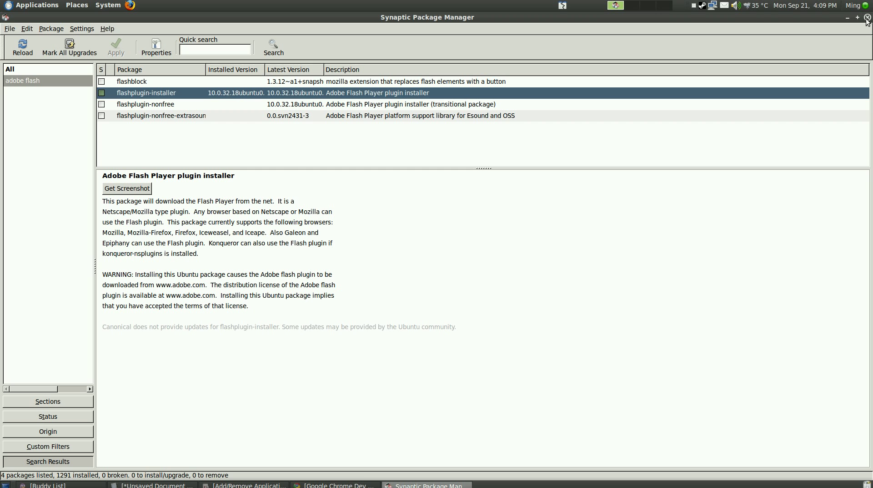
click(866, 18)
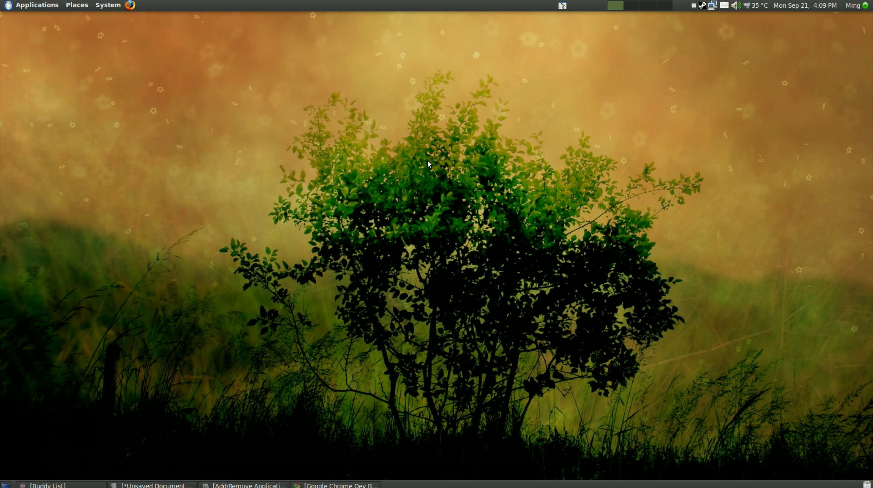
- Restore the Google Chrome window and bring up the unsaved gedit document containing the plugin commands
click(332, 486)
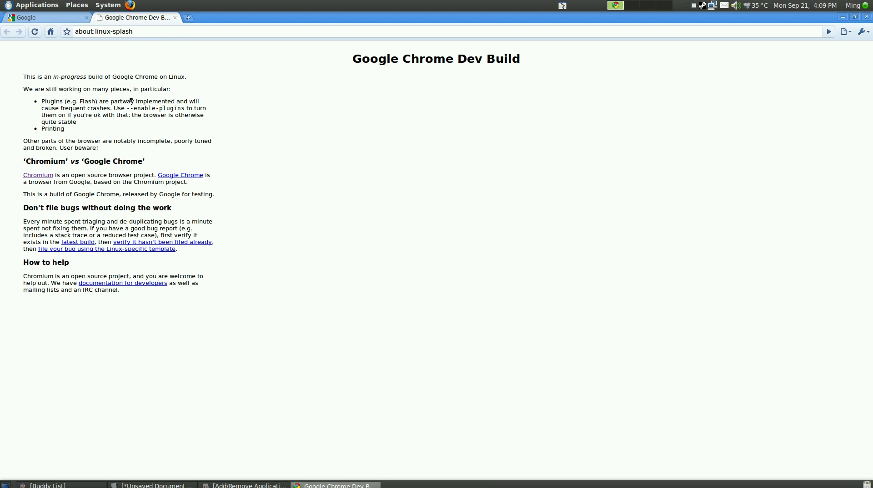
click(153, 485)
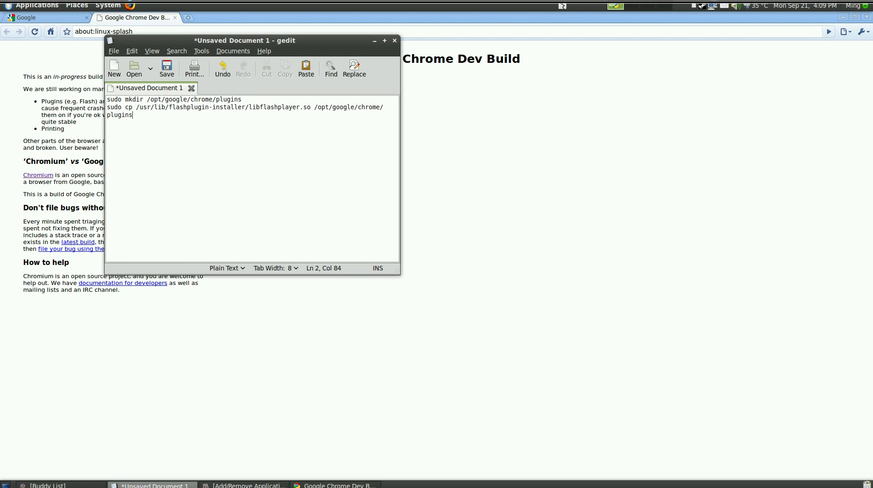
drag(122, 104, 107, 96)
click(200, 142)
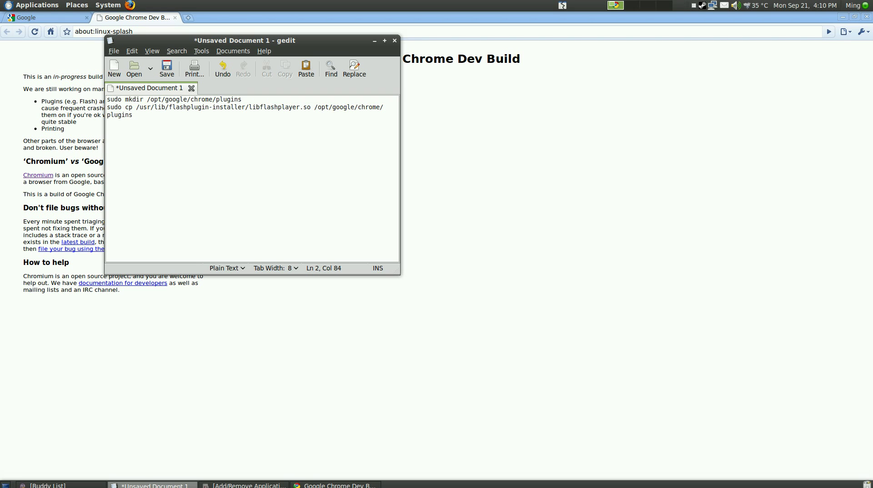
- Select the whole text and the sudo cp command alone to review the commands in the document
key(ctrl+a)
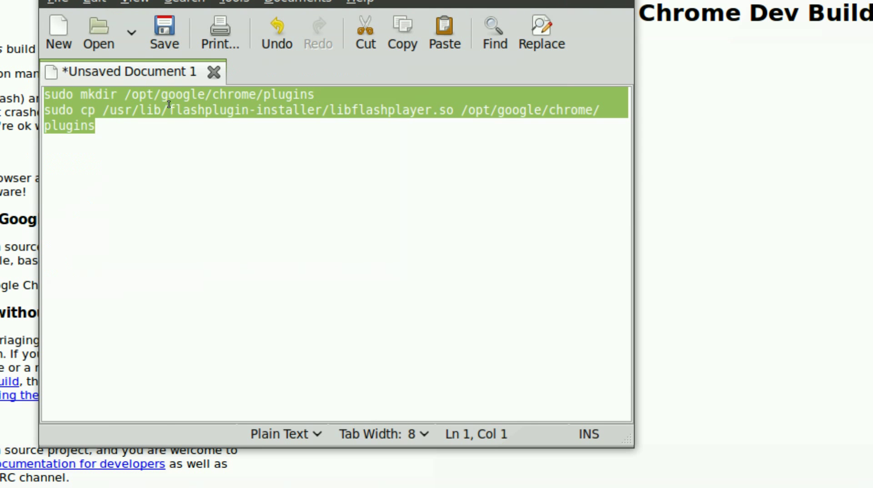
click(114, 132)
key(shift+Up)
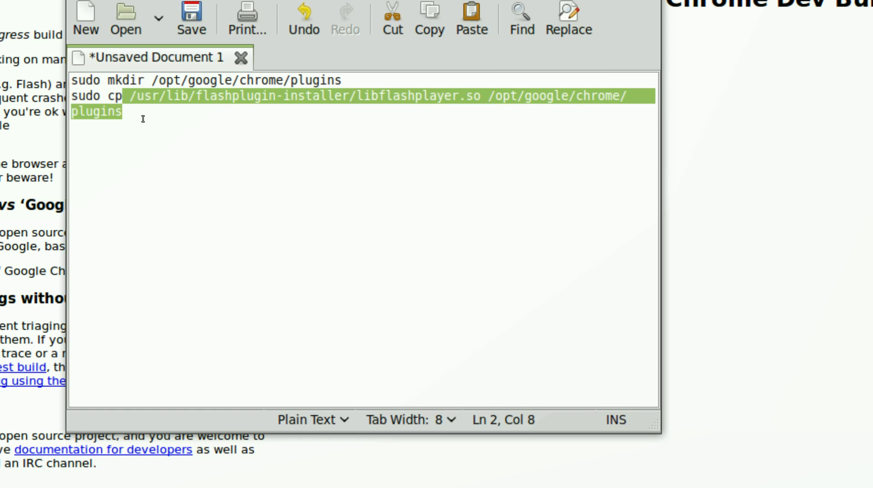
key(shift+Home)
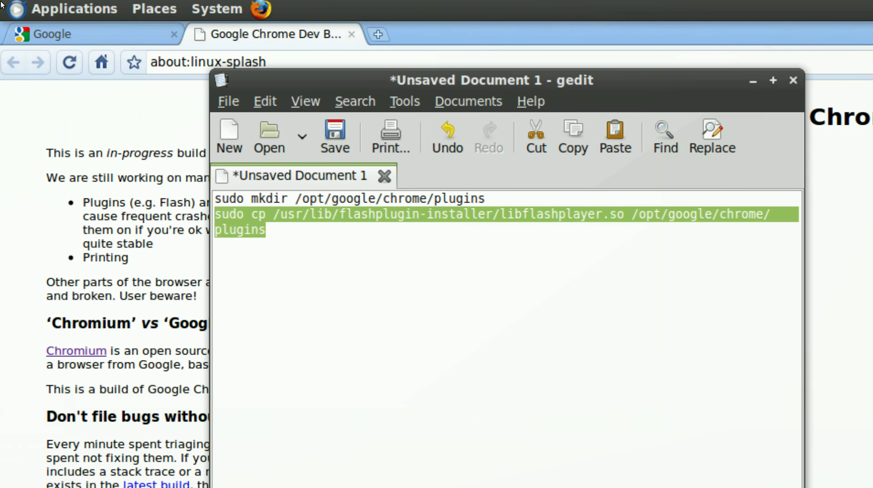
- Open a Terminal window from the accessories
click(18, 9)
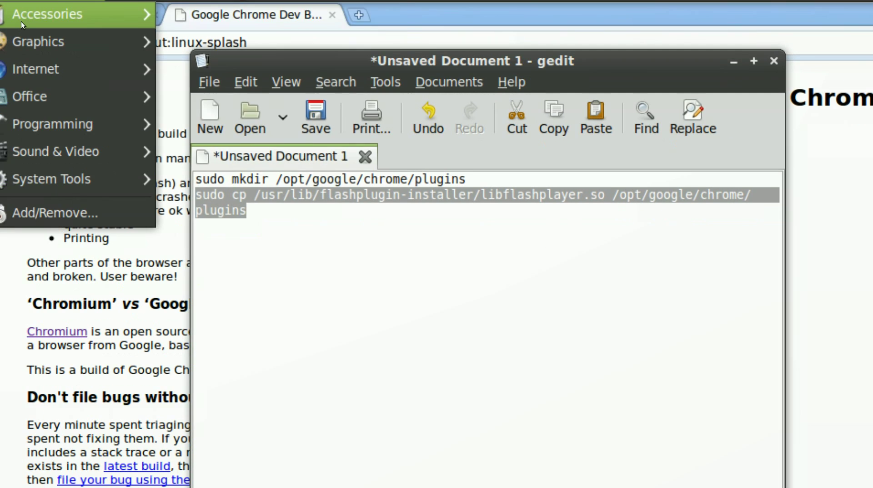
mouse_move(24, 21)
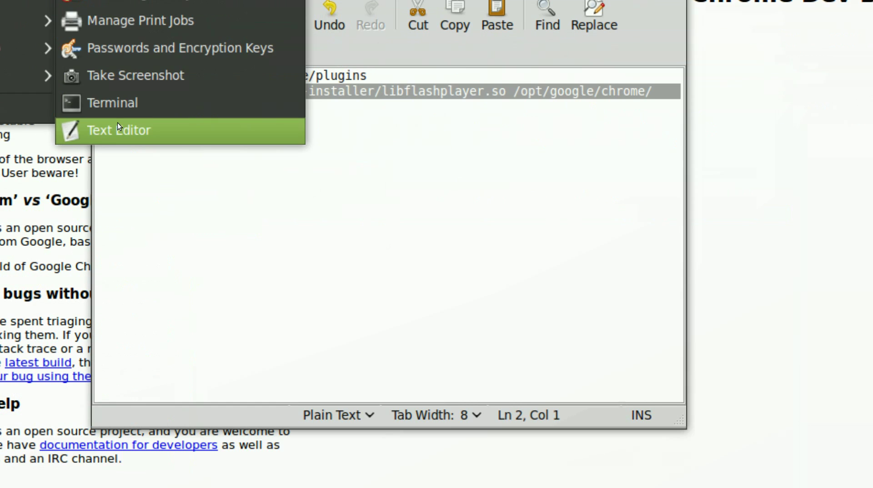
click(125, 148)
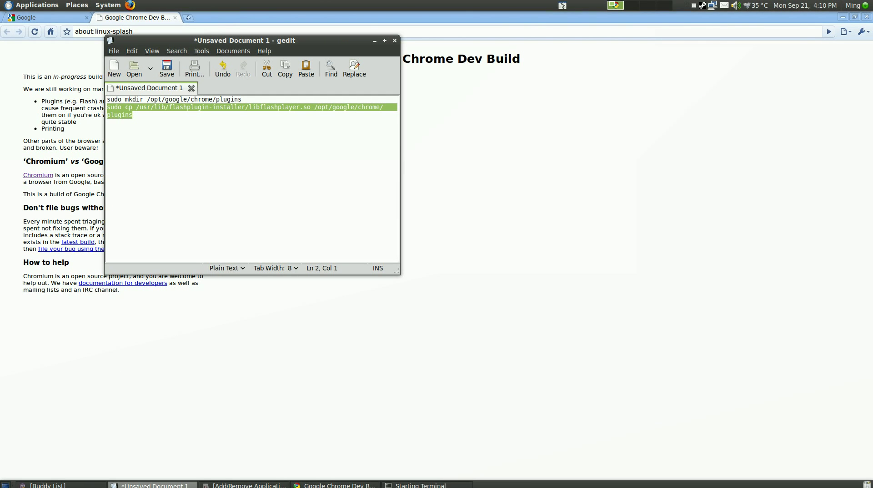
- Copy both the sudo mkdir and sudo cp command lines from the gedit document
key(shift+Up)
key(ctrl+c)
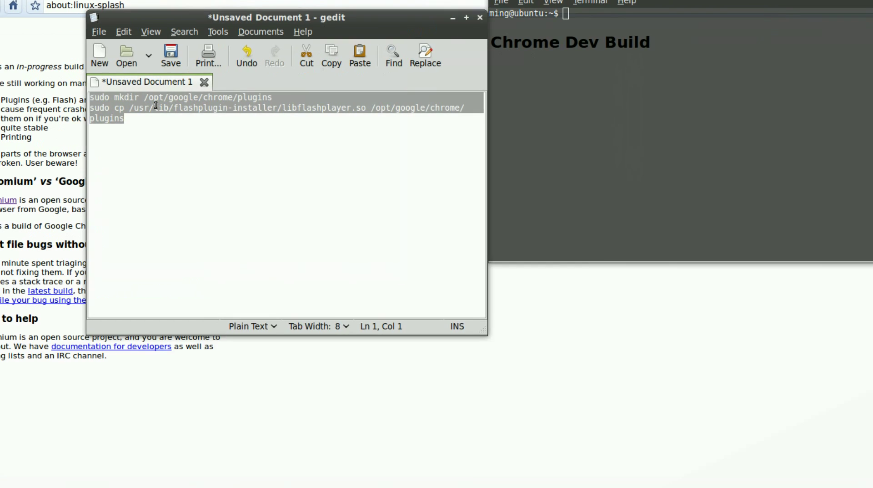
key(alt+Tab)
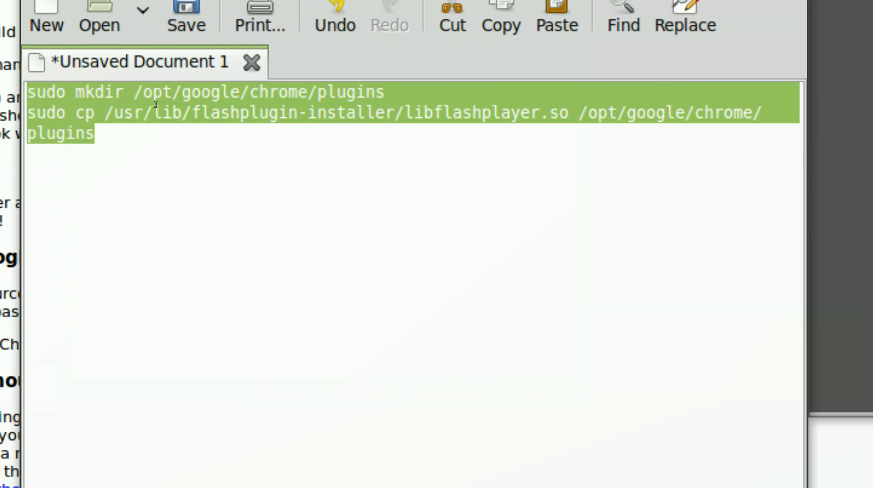
right_click(155, 104)
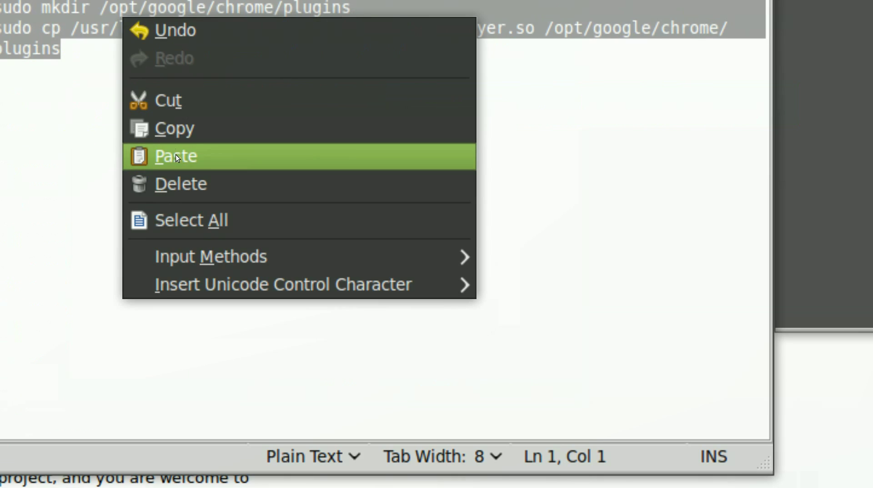
click(176, 154)
key(ctrl+a)
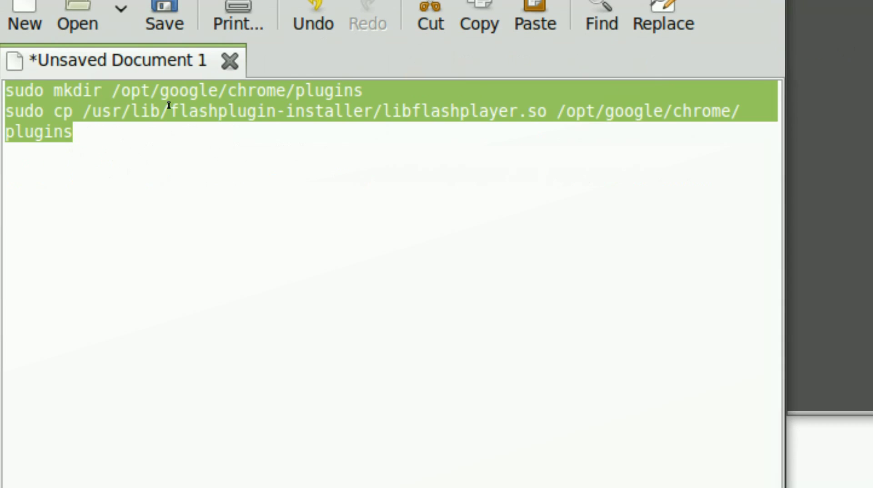
right_click(169, 105)
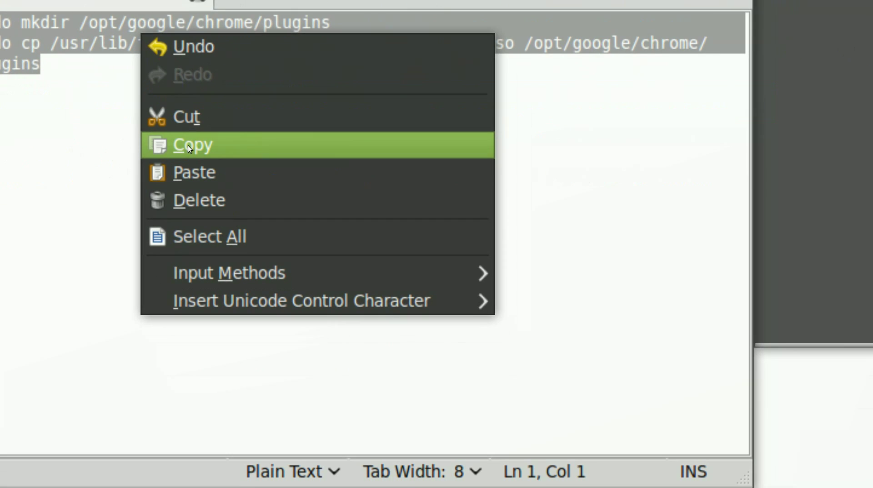
click(188, 146)
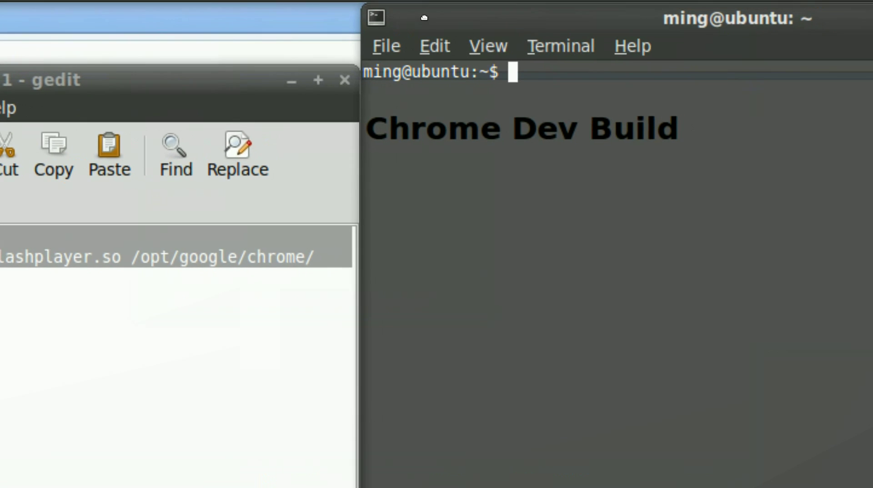
- Paste and run sudo mkdir /opt/google/chrome/plugins and sudo cp /usr/lib/flashplugin-installer/libflashplayer.so /opt/google/chrome/plugins in the terminal
drag(448, 21, 21, 41)
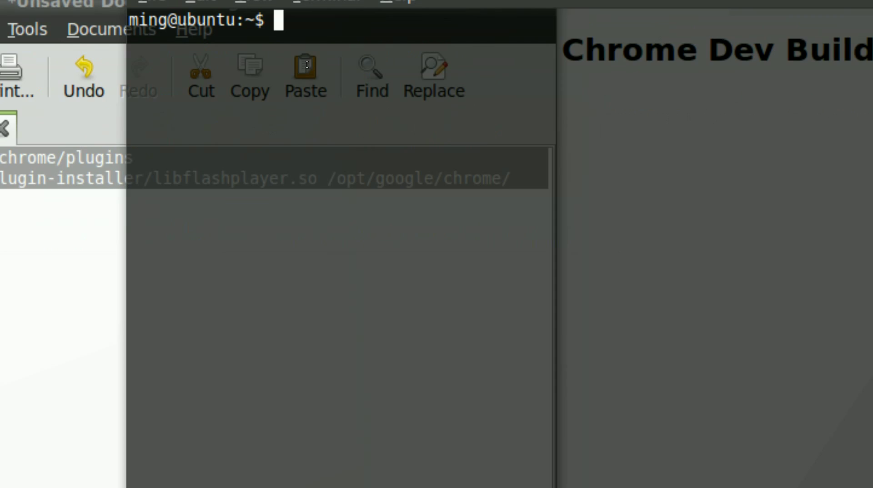
right_click(308, 64)
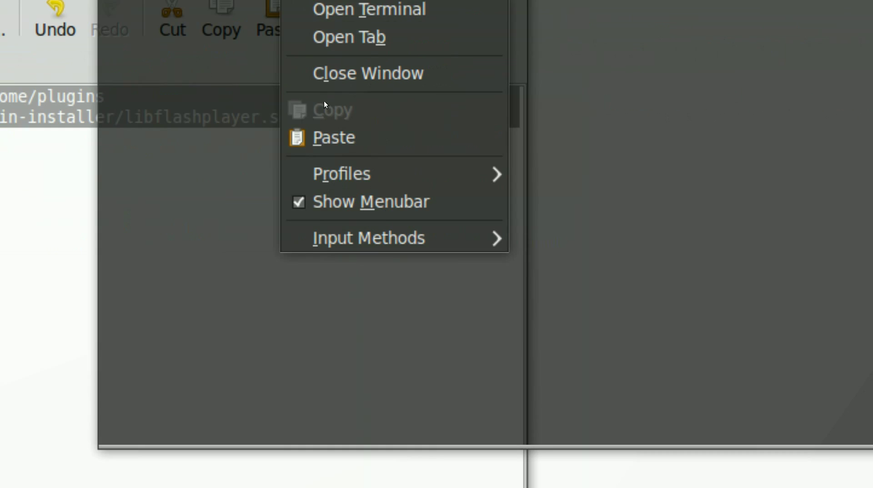
click(330, 113)
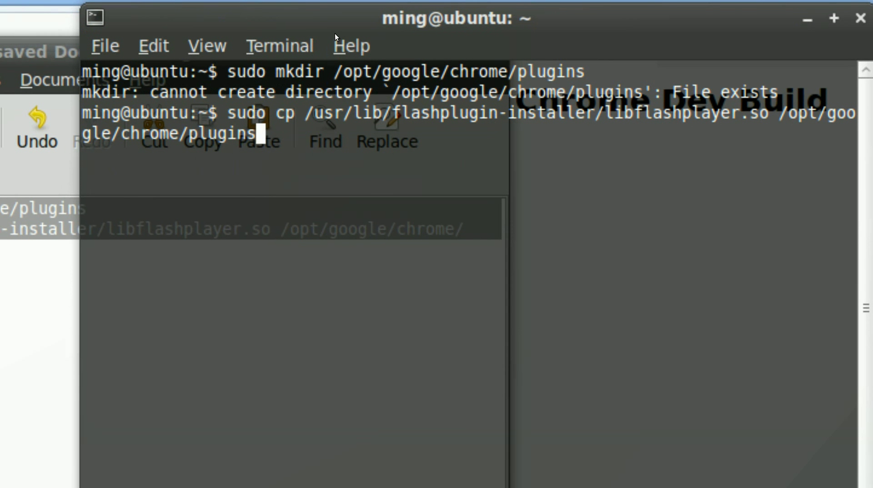
key(Return)
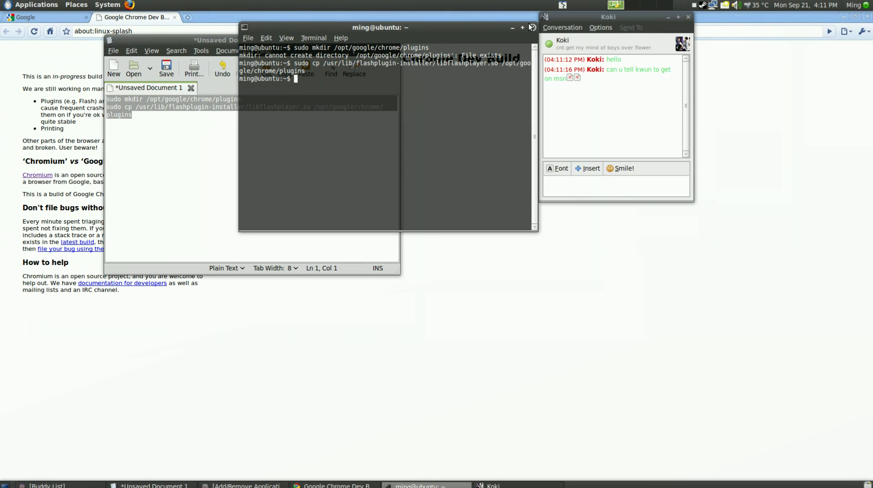
- Close the terminal and minimize the incoming chat window
click(532, 27)
click(668, 17)
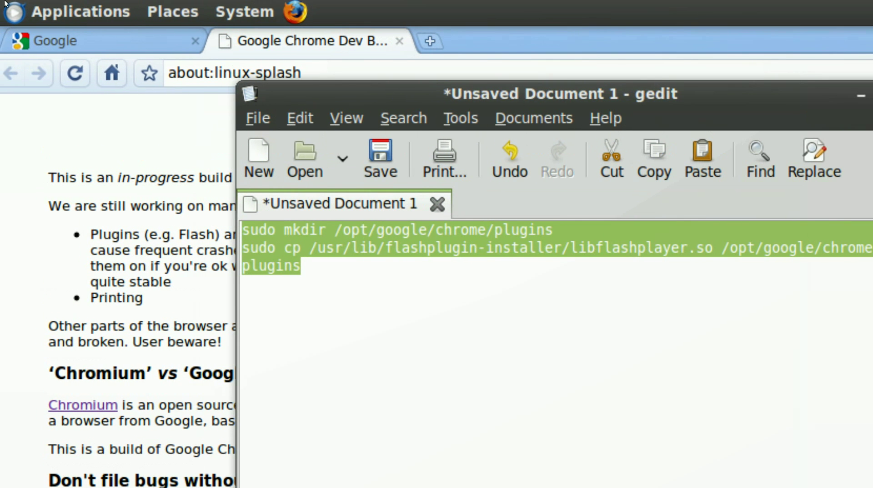
- Open the editor for the desktop's Applications and System menus
right_click(2, 5)
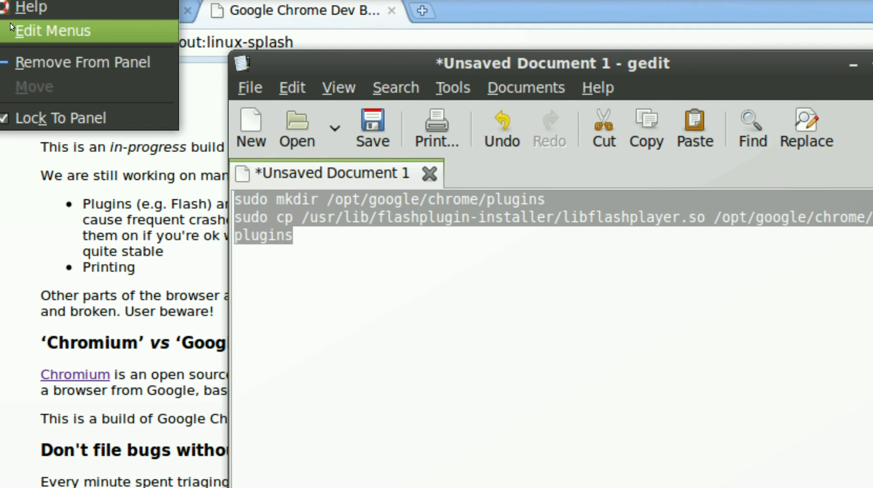
key(Escape)
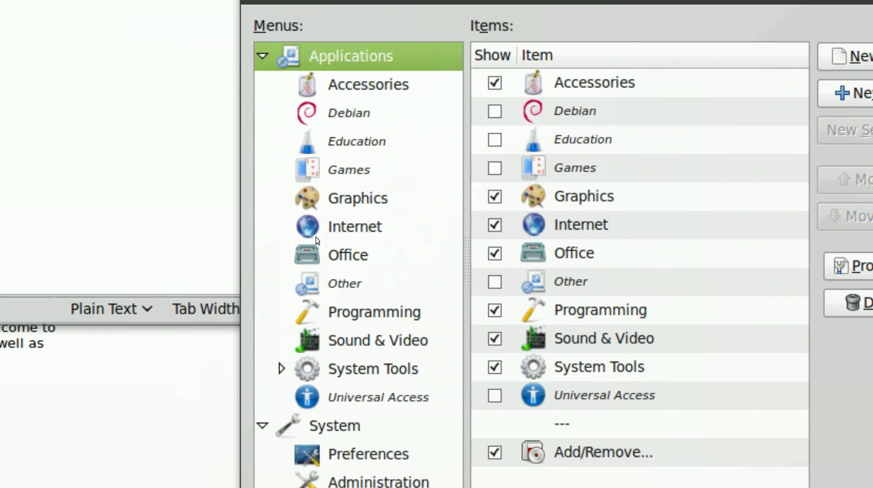
- Open the launcher properties of the Google Chrome entry in the Internet menu
click(315, 229)
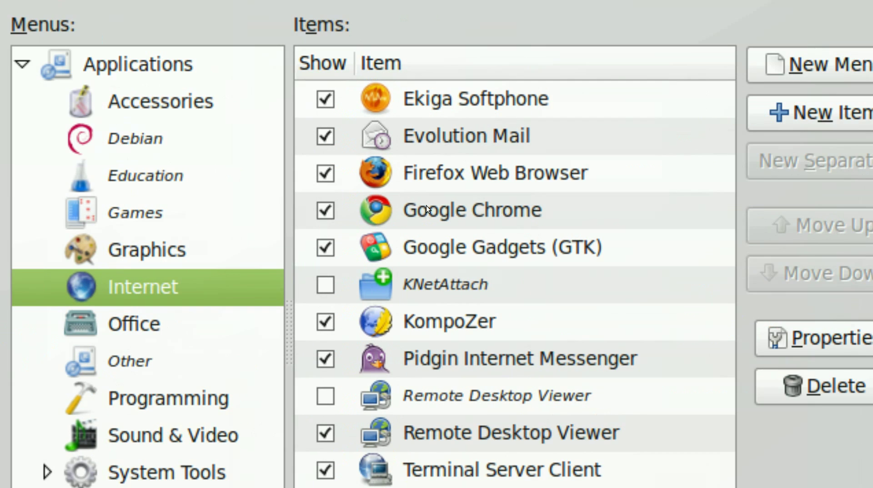
click(427, 196)
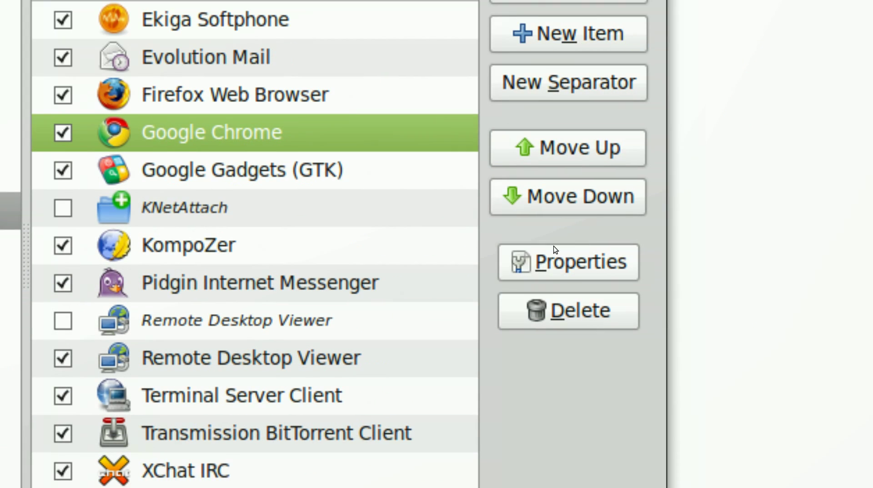
click(549, 264)
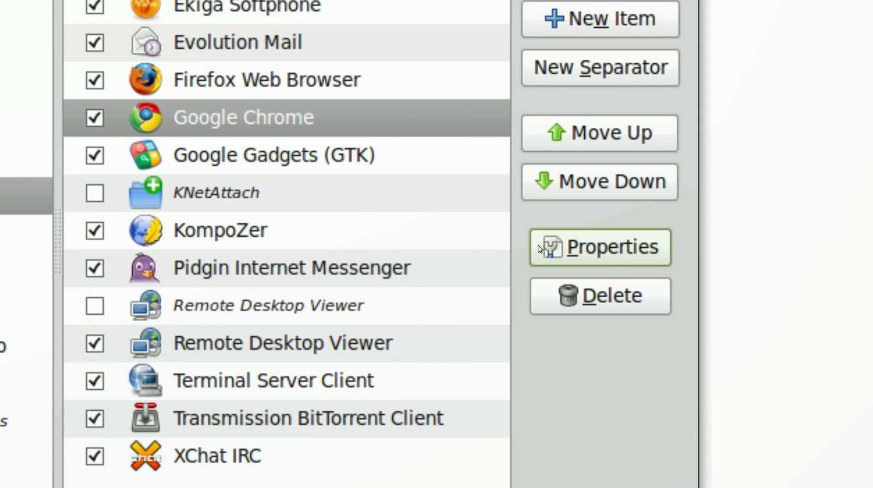
click(538, 245)
- Examine the --enable-plugins option placed before %U in the Google Chrome launcher's command, and close the launcher properties
click(200, 221)
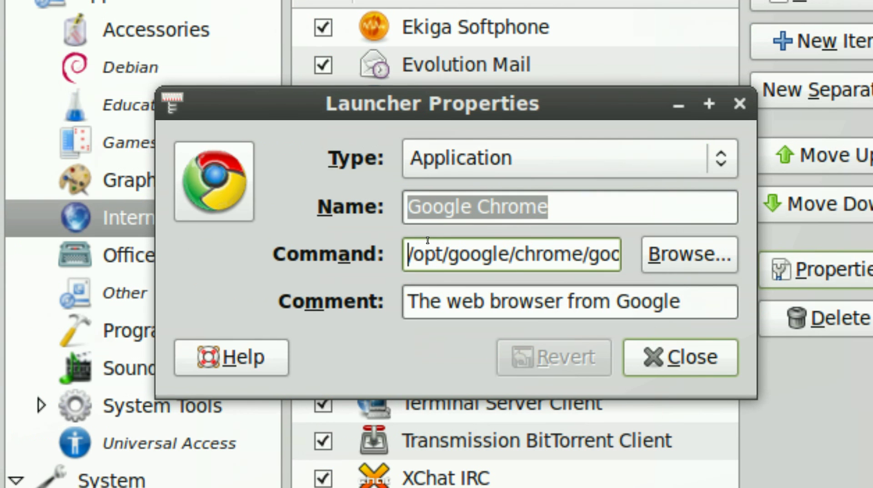
triple_click(428, 240)
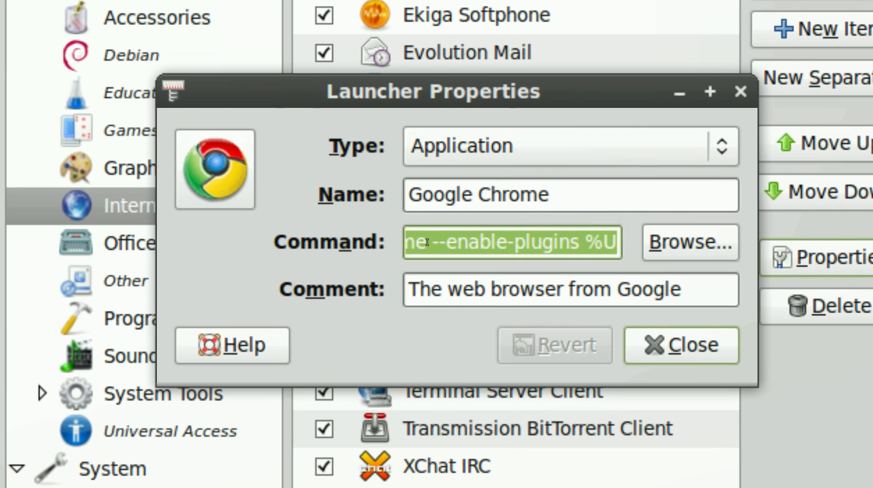
click(427, 244)
key(Home)
key(shift+End)
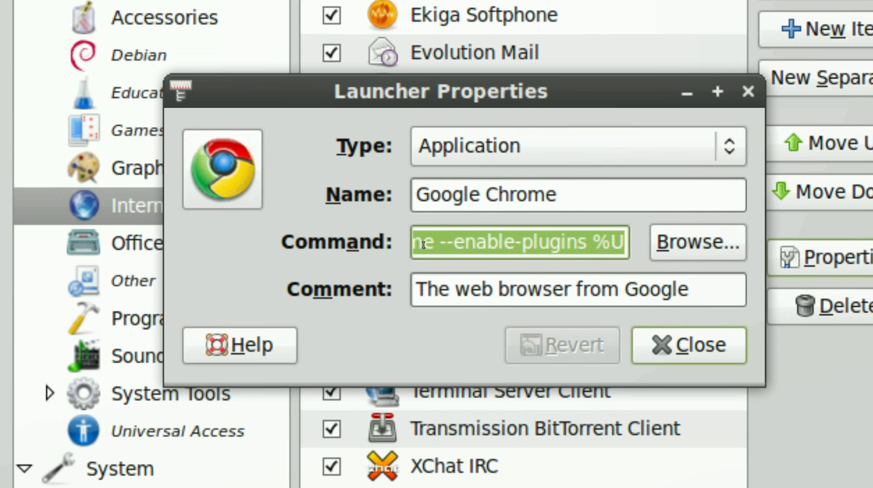
key(End)
key(Left)
key(Left)
key(Left)
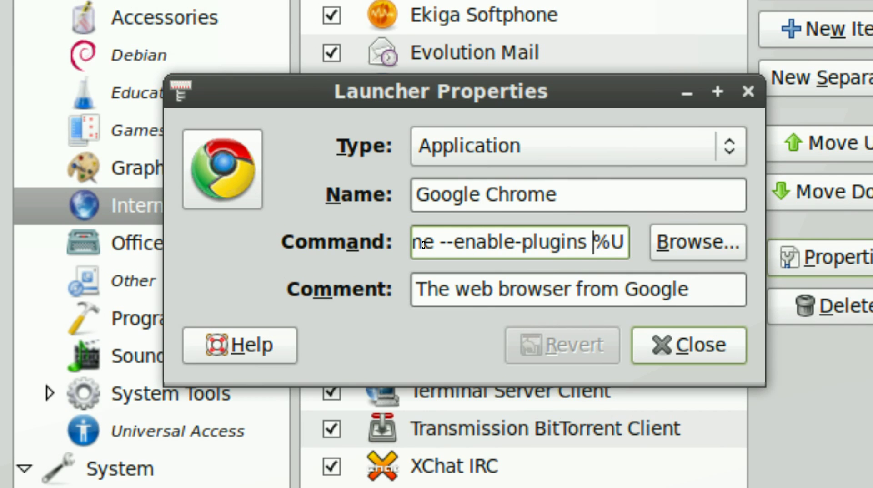
key(shift+Left)
key(shift+Left)
key(shift+Left)
key(shift+Left)
key(shift+Left)
key(shift+Left)
key(shift+Left)
key(shift+Left)
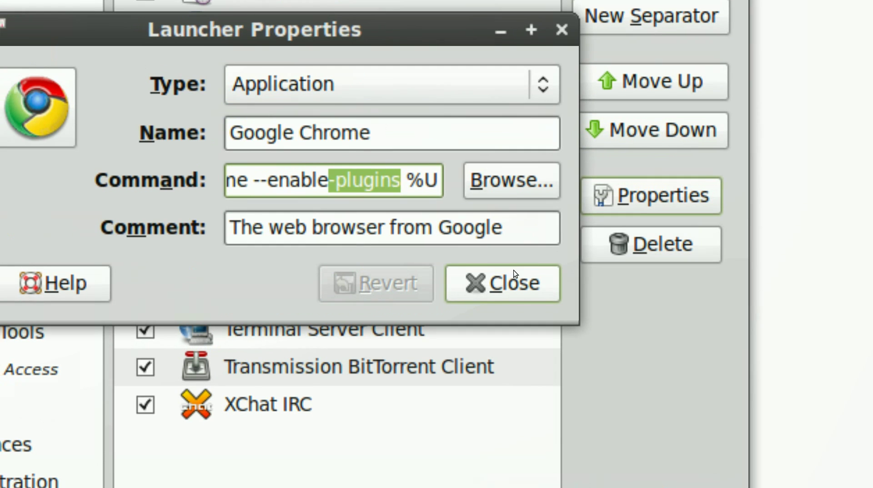
click(513, 275)
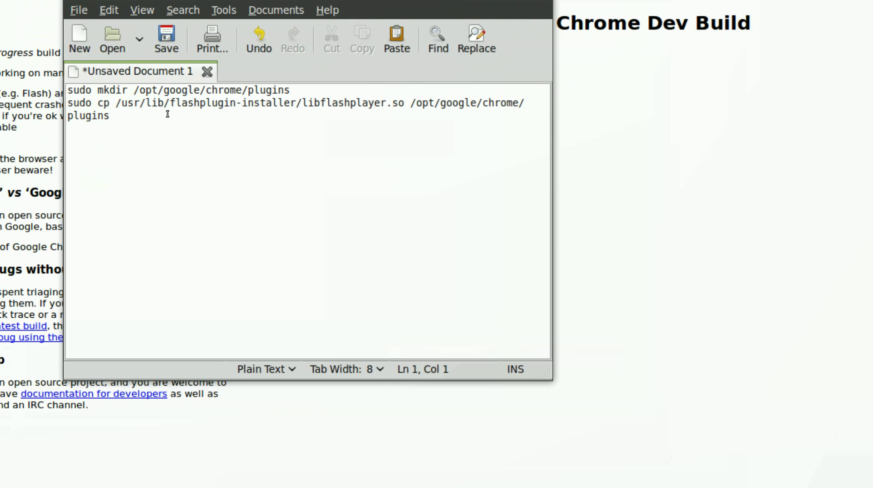
- Switch to the Google Chrome window, enter youtube.com as the address and load the suggested "Do You Have a Problem with That?" video page
click(57, 59)
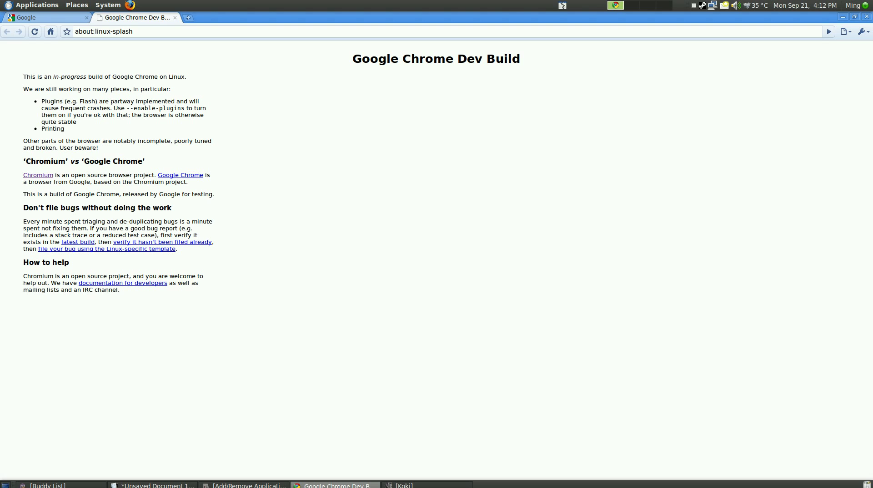
drag(133, 32, 87, 31)
key(ctrl+a)
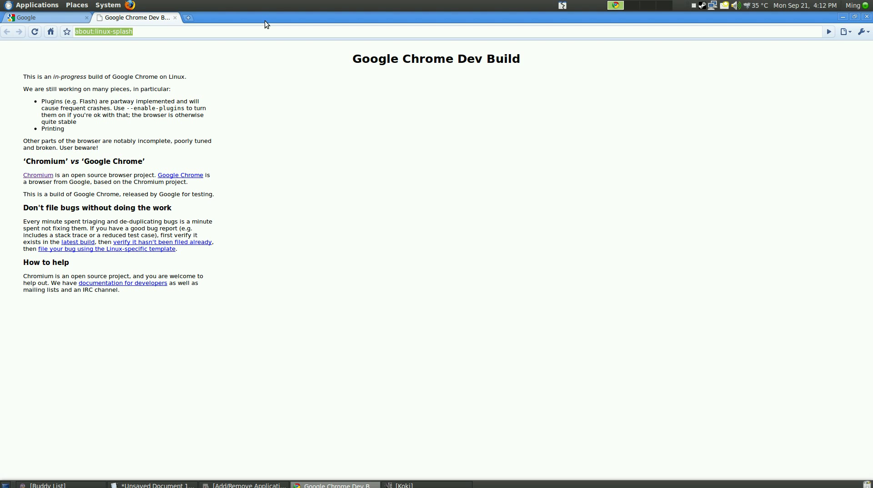
text(youtube.c)
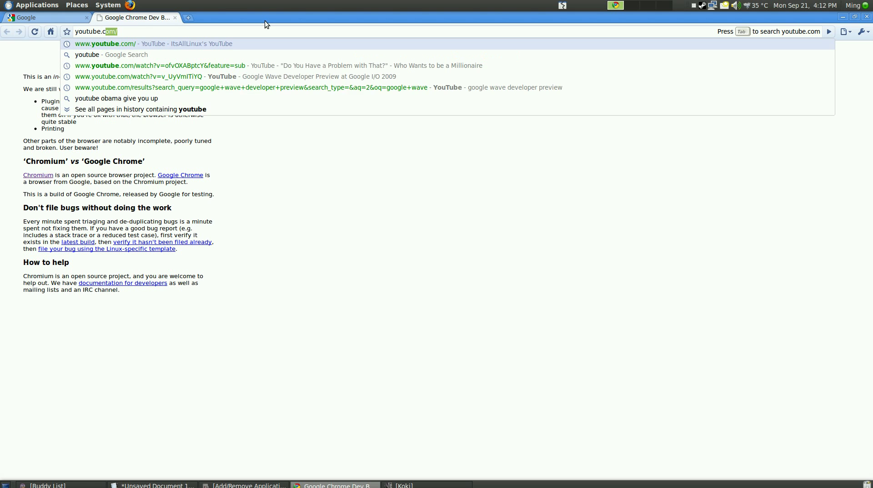
text(om)
key(Tab)
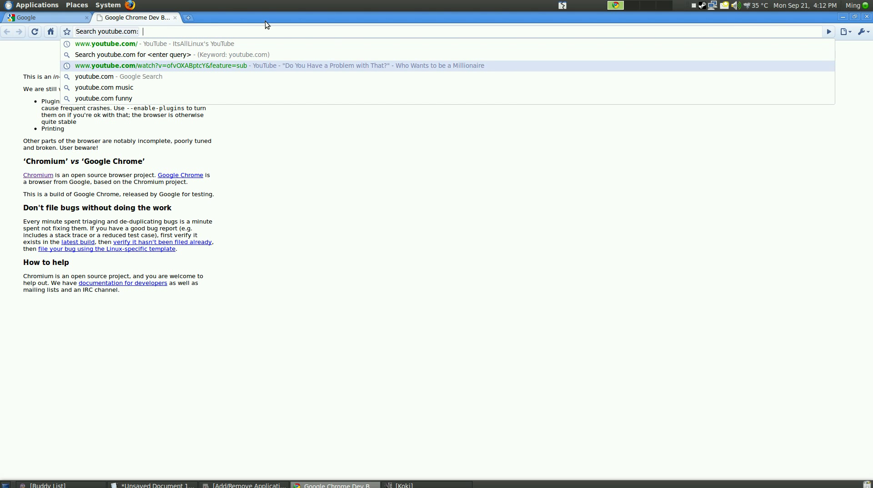
key(Return)
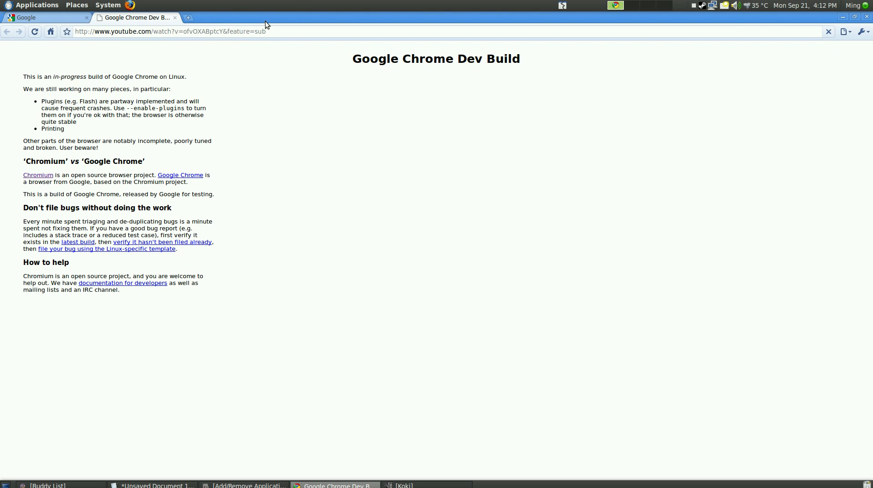